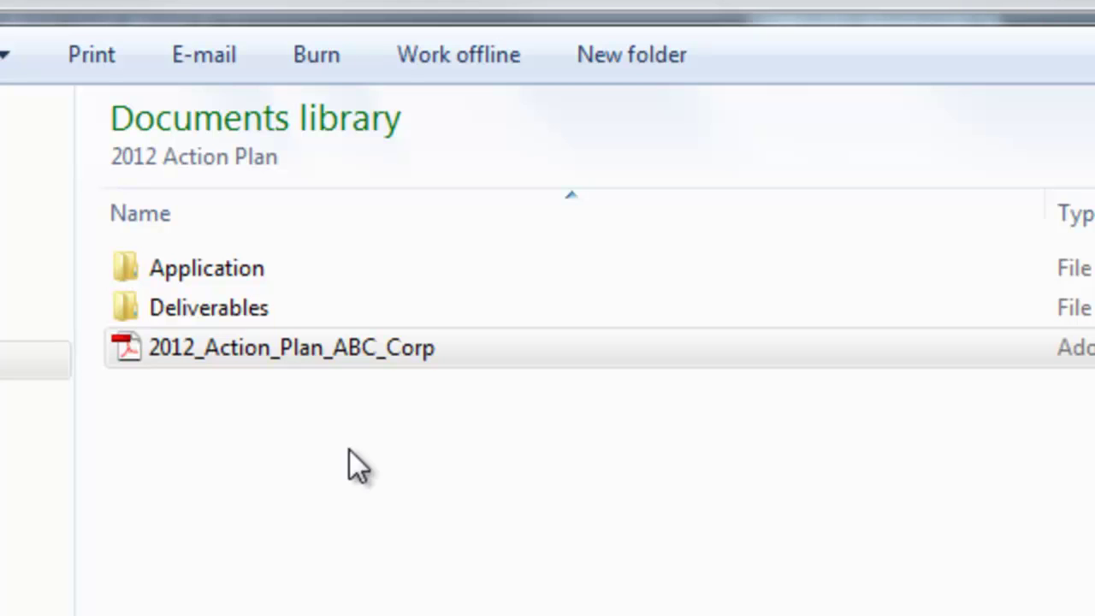
Select the 2012_Action_Plan_ABC_Corp PDF in the 2012 Action Plan folder.
click(252, 356)
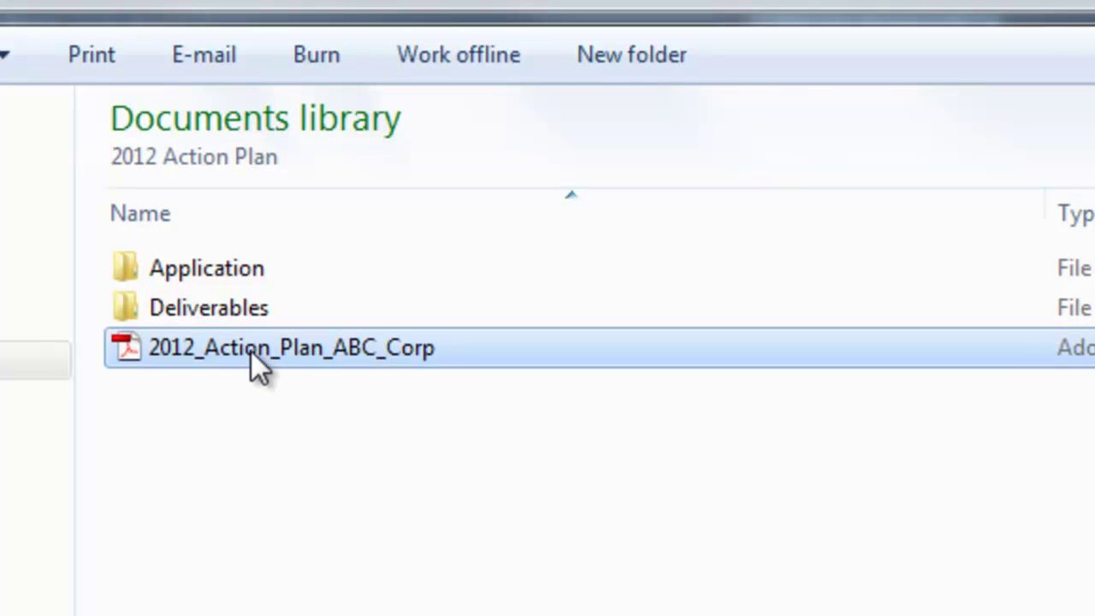
Open the Action Plan form and set its Date field to November 29, 2012.
double_click(250, 351)
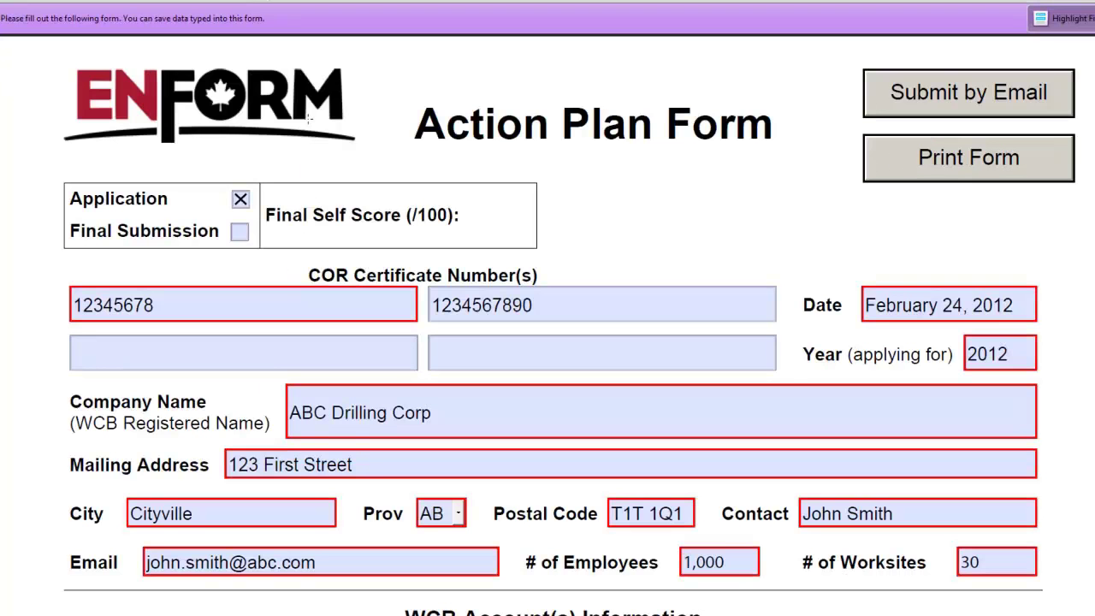
click(1033, 301)
click(1044, 306)
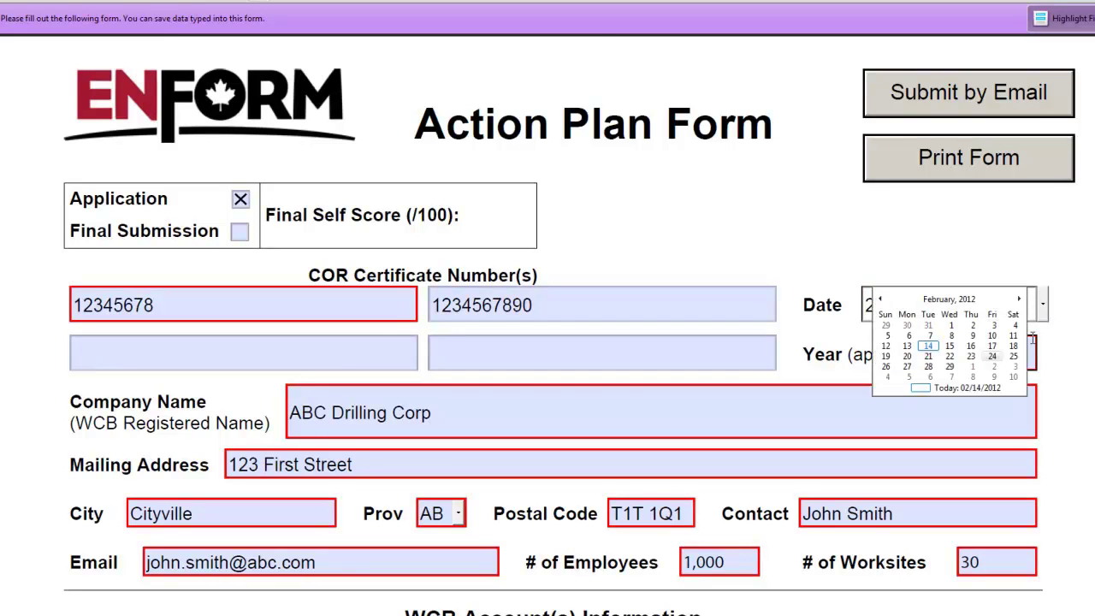
click(1019, 299)
click(1019, 299)
click(1020, 300)
click(1019, 299)
click(1019, 300)
click(1020, 300)
click(1019, 300)
click(1019, 299)
click(1019, 300)
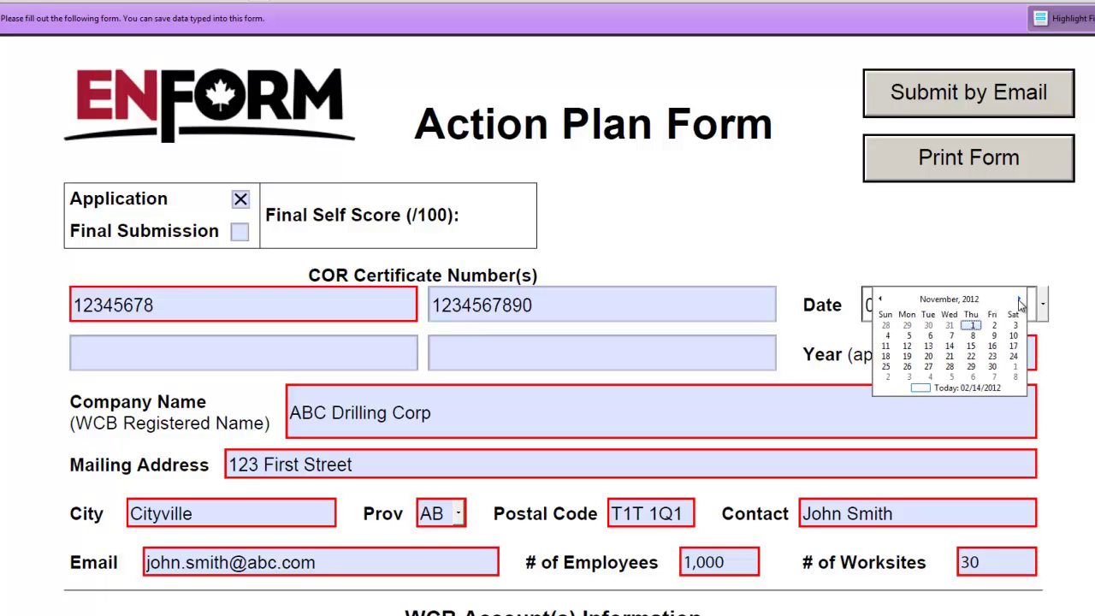
click(972, 367)
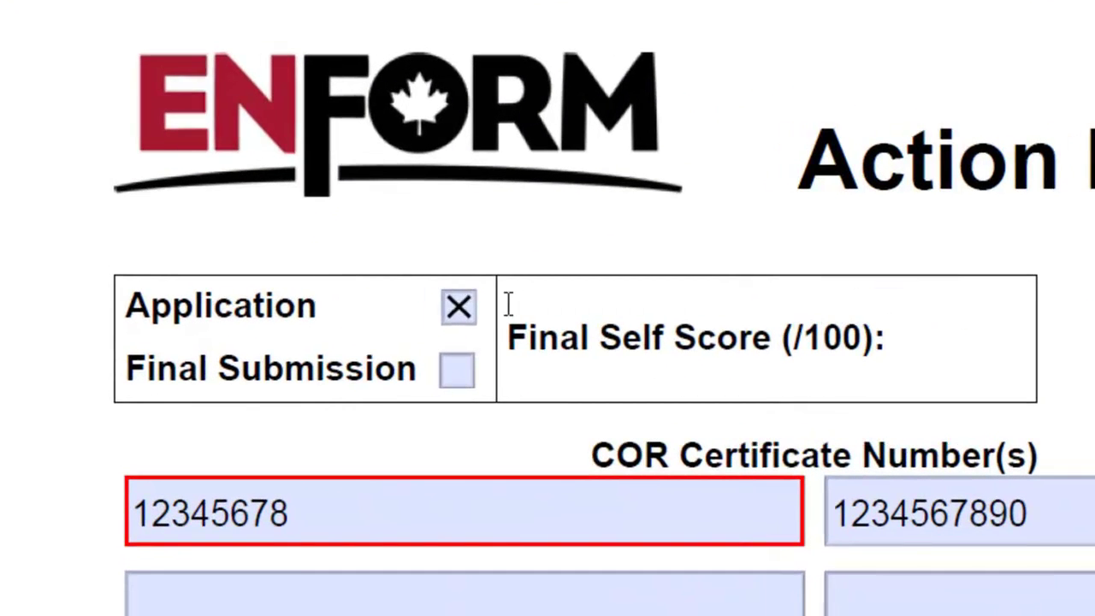
Check Final Submission in place of Application, then scroll down the form.
click(456, 370)
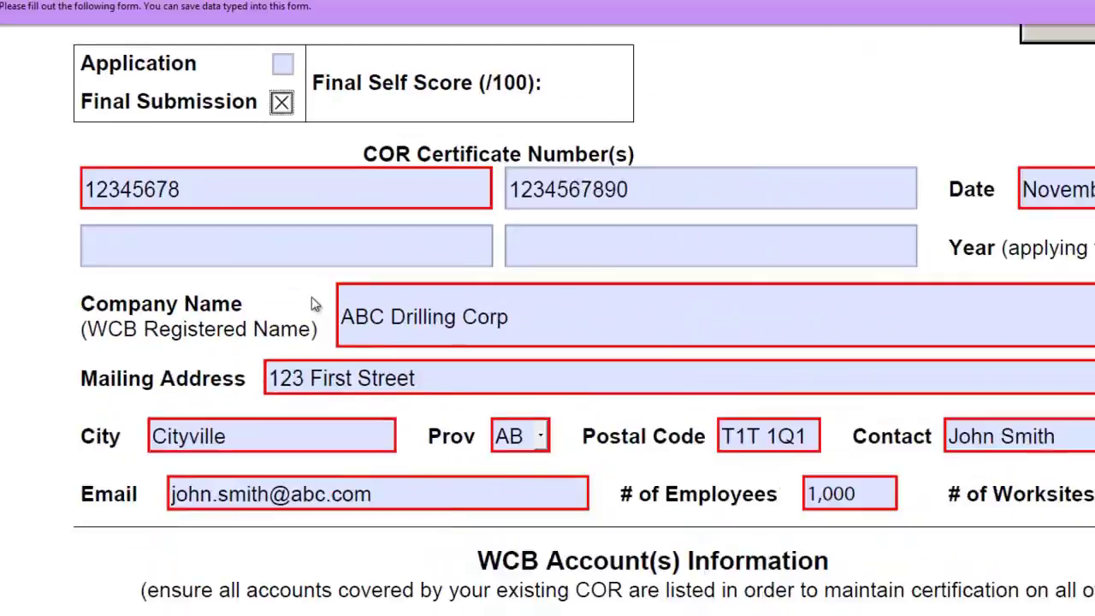
scroll(269, 282, down, 10)
scroll(265, 287, down, 10)
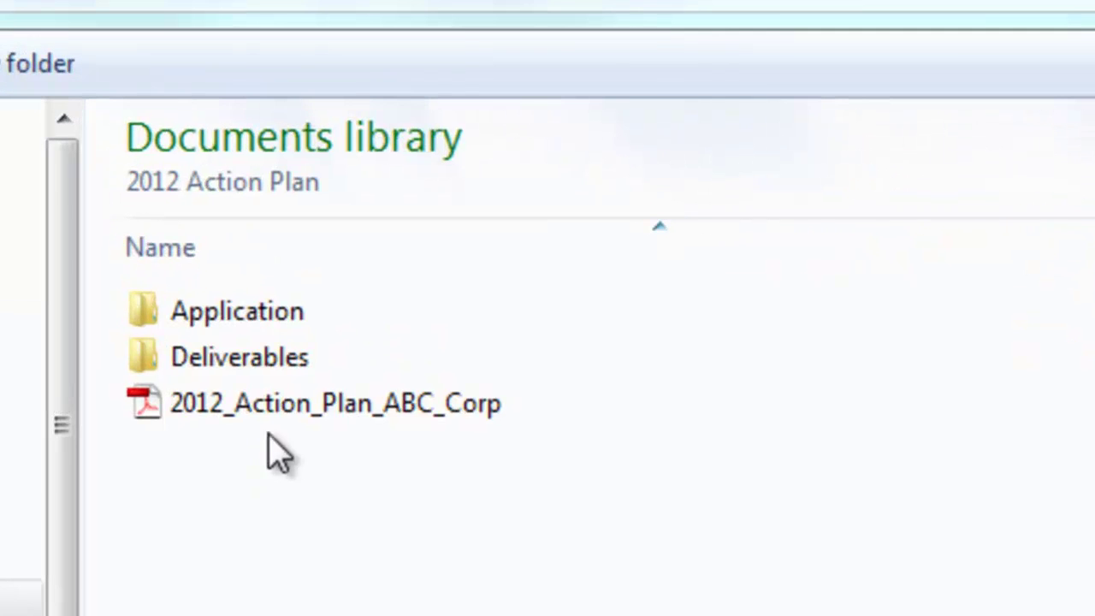
Open the Deliverables folder in Explorer to review its files.
double_click(235, 355)
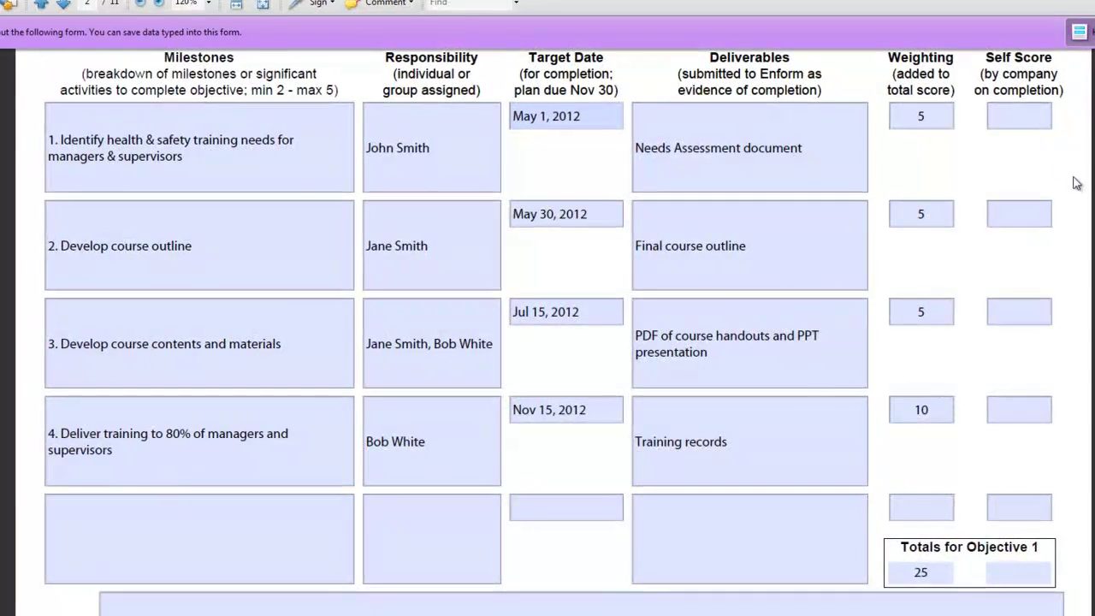
Score all four Objective 1 milestones 5 (total 20) and submit the form via desktop email.
click(1019, 116)
text(5)
click(1020, 218)
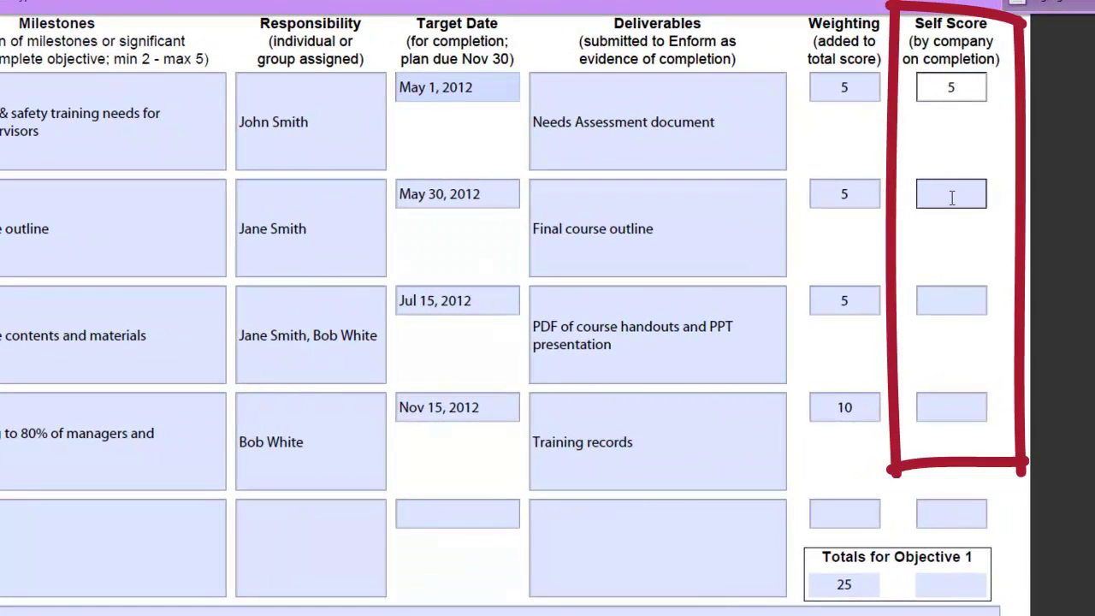
text(5)
click(964, 300)
text(5)
click(967, 414)
text(5)
click(1009, 469)
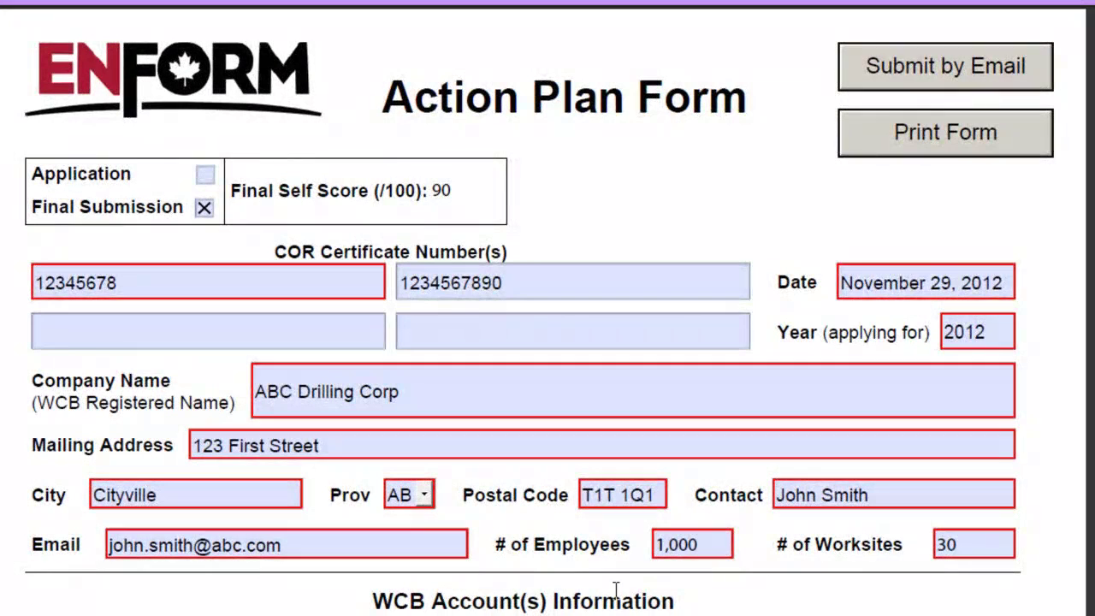
click(888, 65)
click(587, 538)
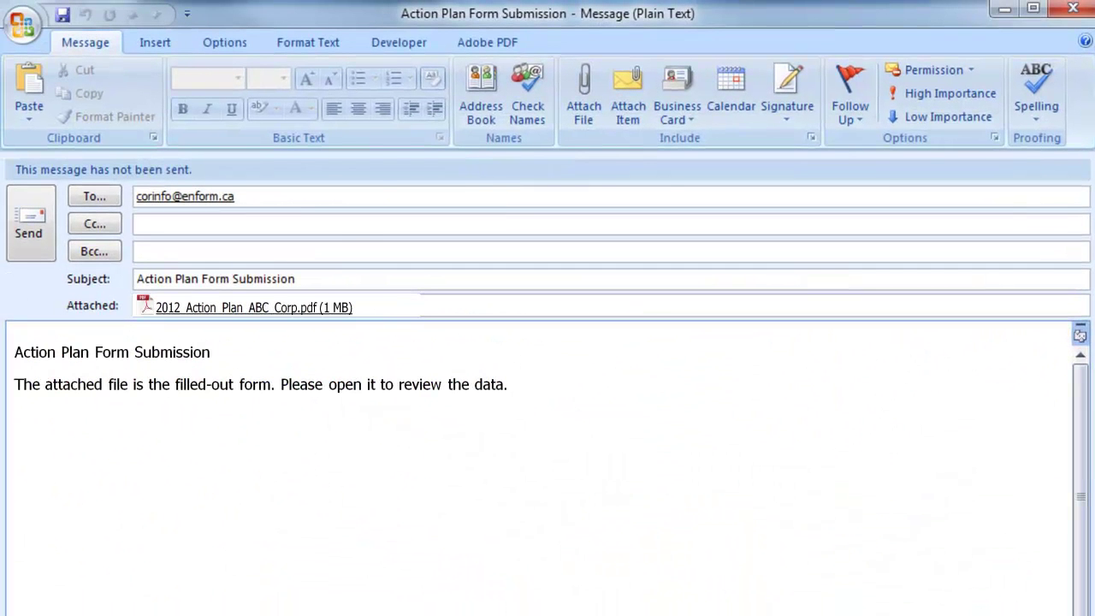
Attach all five files from the Deliverables folder to the submission message.
click(583, 85)
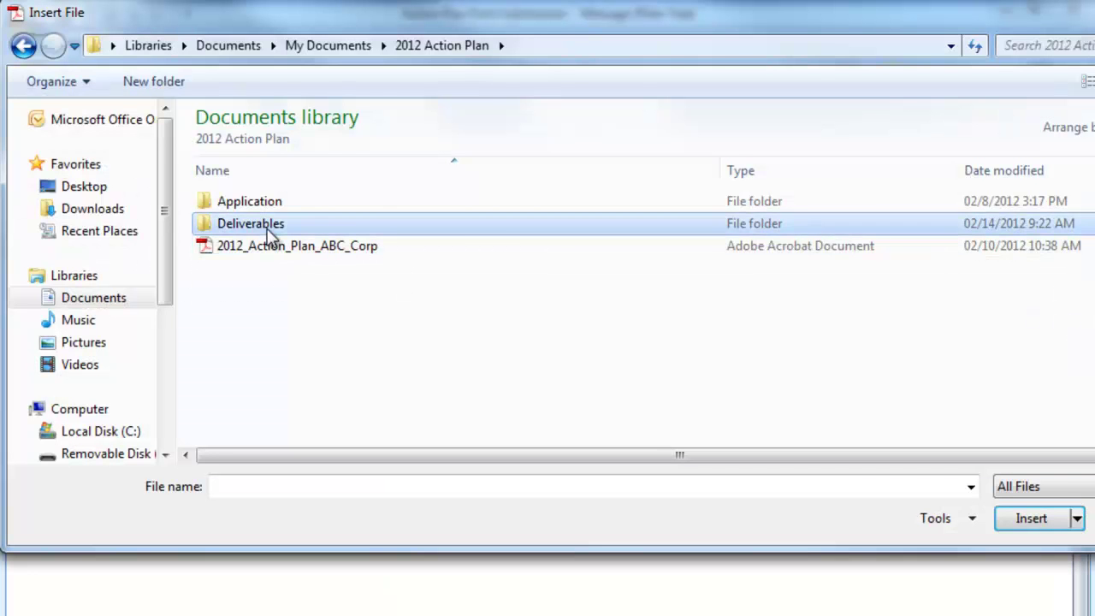
double_click(272, 223)
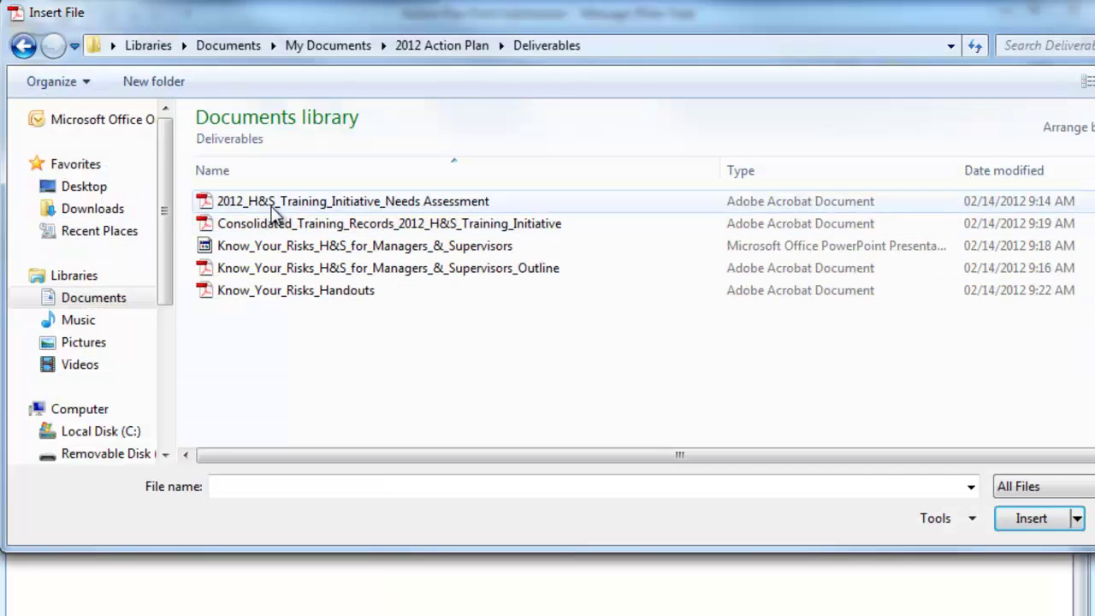
click(274, 206)
shift+click(274, 294)
click(1041, 524)
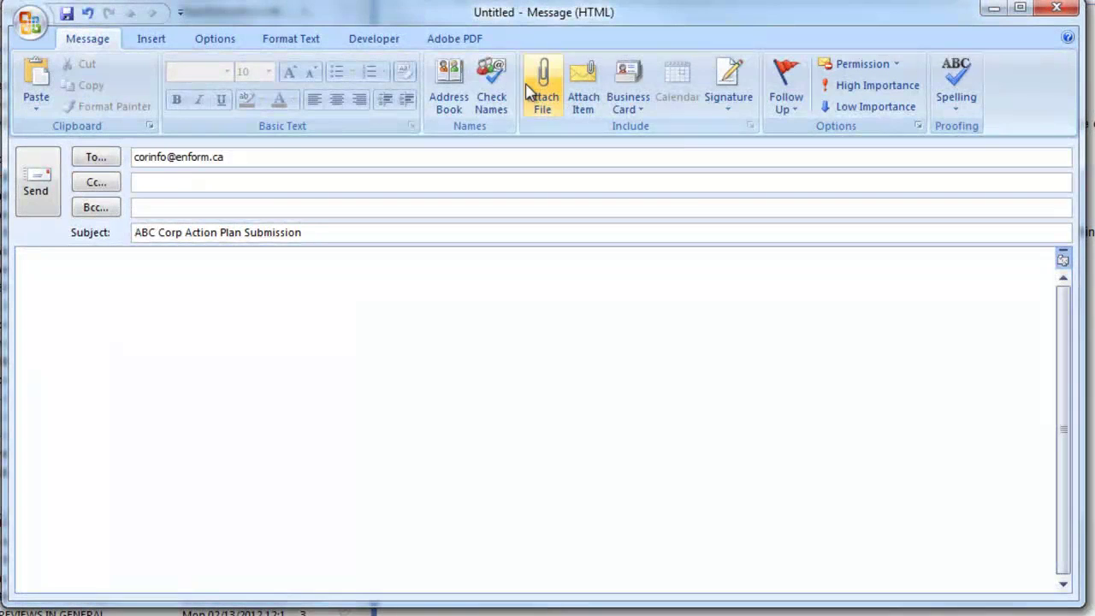
Attach 2012_Action_Plan_ABC_Corp to the new message, then select the needs assessment in Deliverables.
click(536, 81)
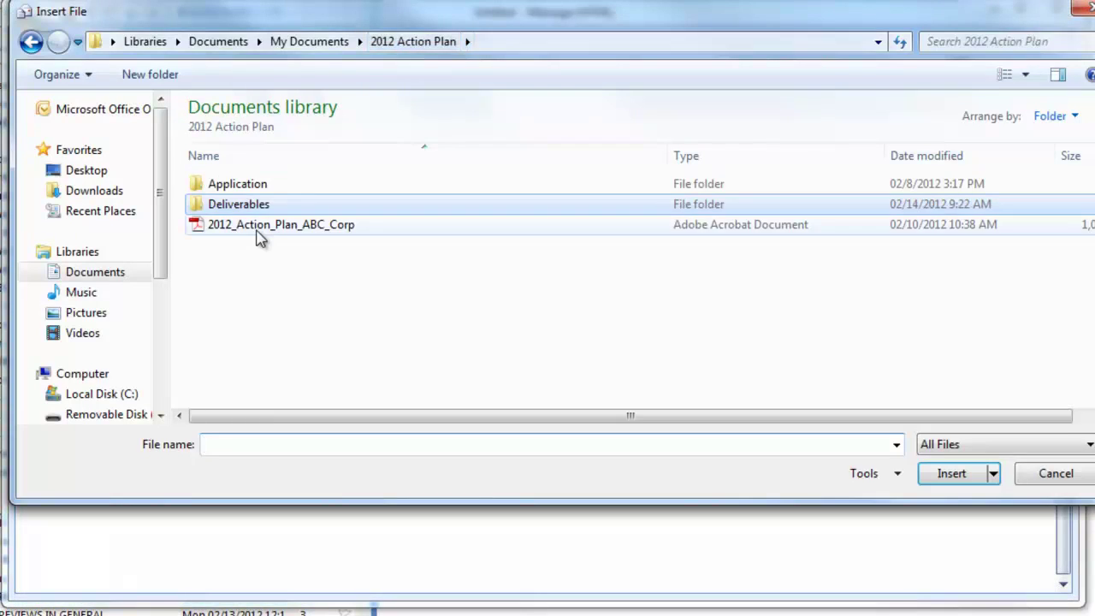
click(259, 237)
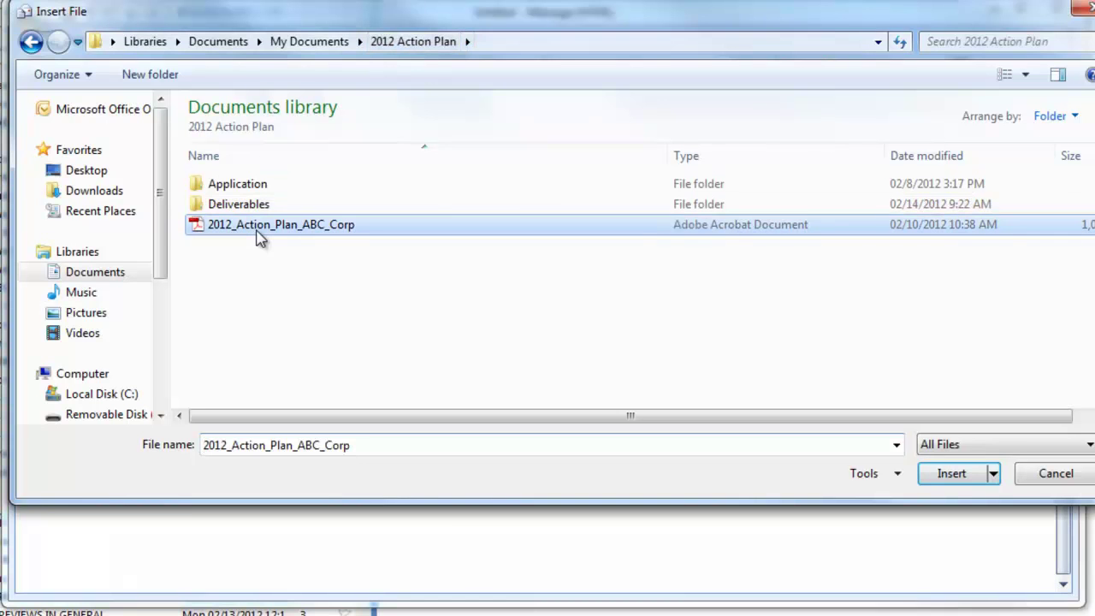
click(953, 474)
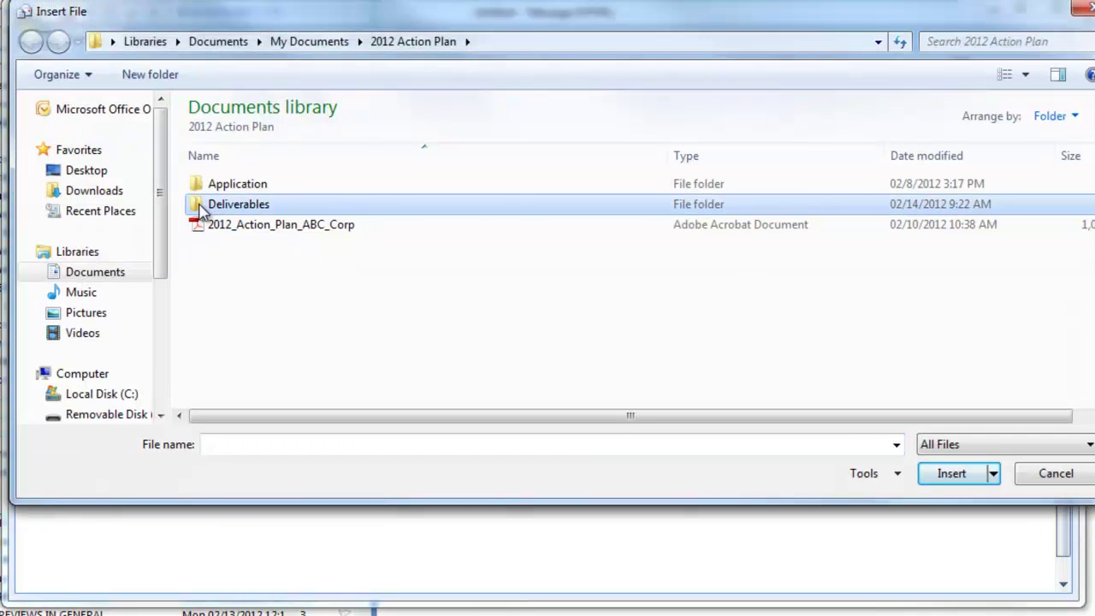
double_click(200, 205)
click(203, 184)
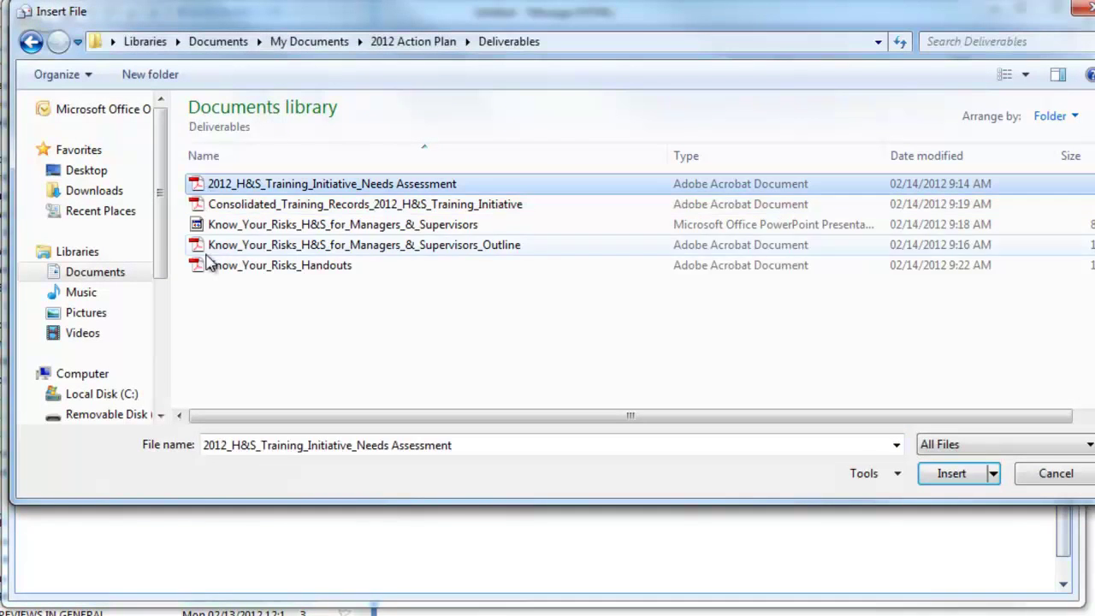